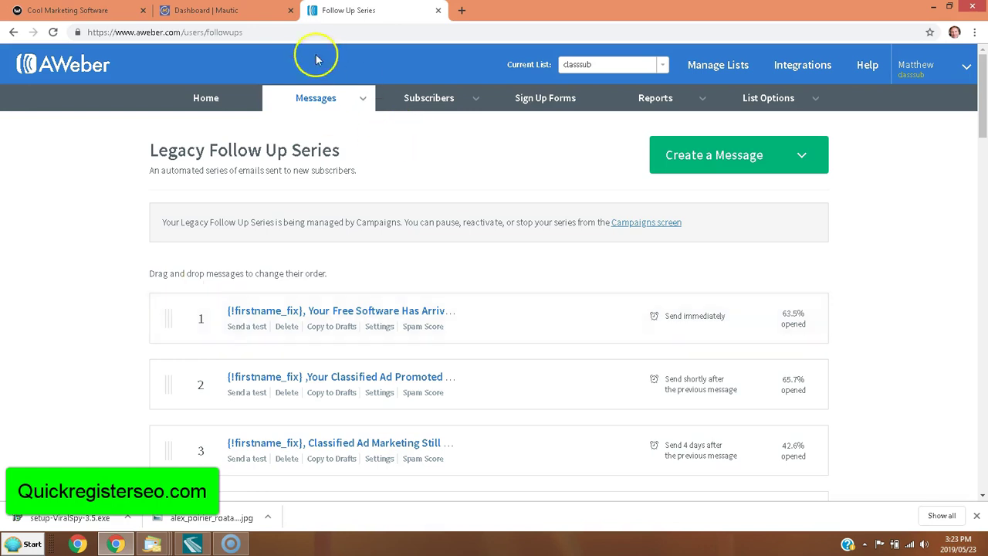
Switch from AWeber's Legacy Follow Up Series to the Mautic dashboard tab with contact and page-visit charts
click(210, 11)
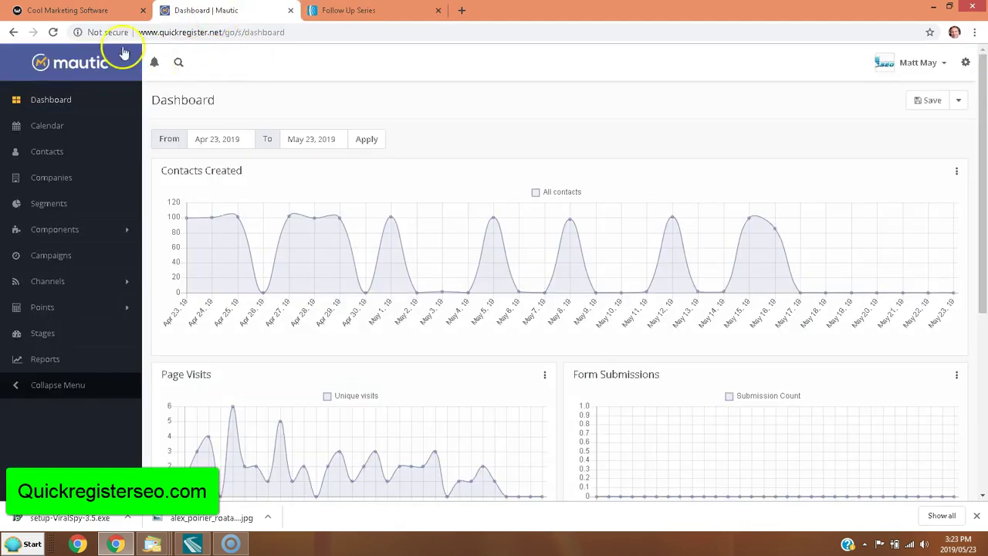
Bring up Sendy's drip-campaign autoresponder emails page
click(65, 14)
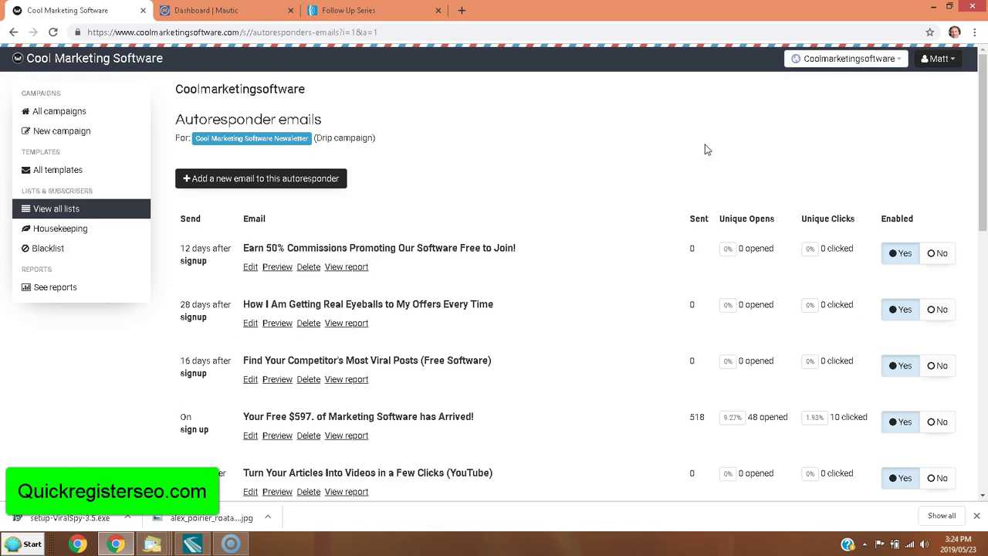
Return to AWeber's Follow Up Series, listing messages 1–3 at 63.5%, 65.7% and 42.6% opens
click(382, 13)
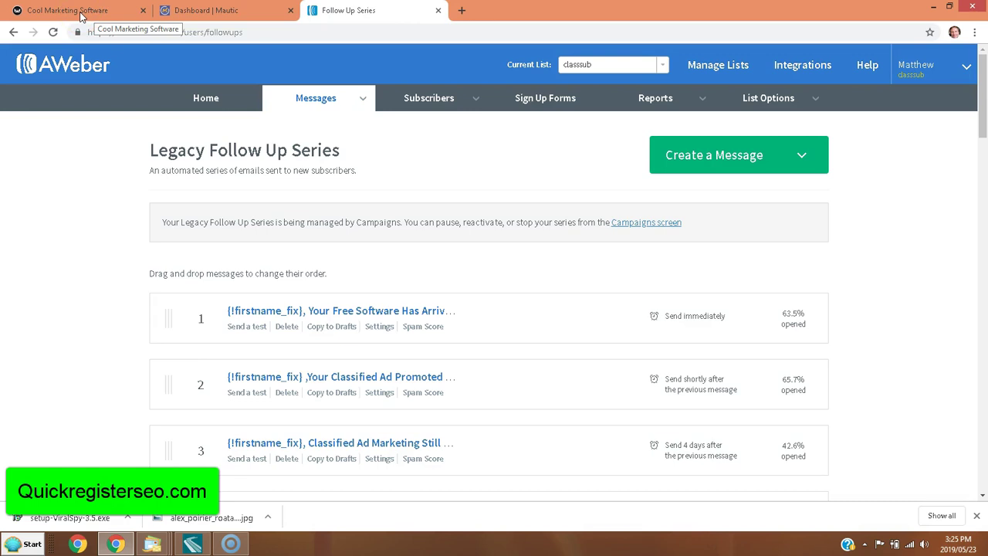
Glance at the Sendy autoresponder list, then bring up the Mautic dashboard charts
click(82, 16)
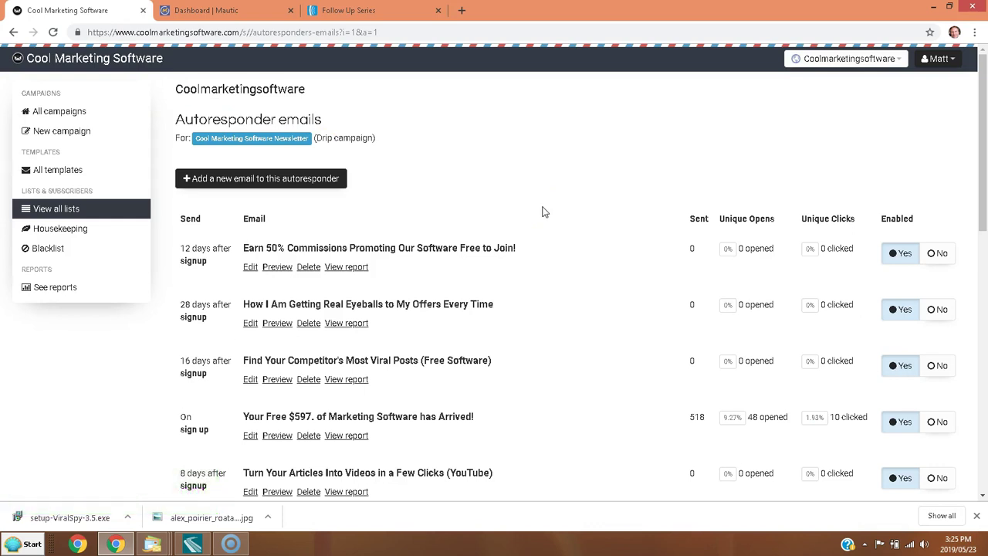
click(224, 10)
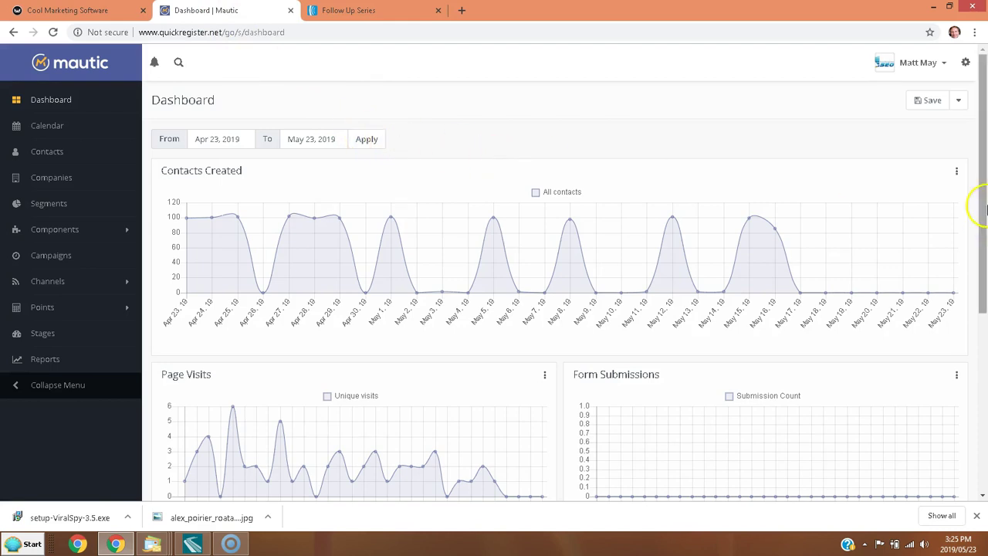
drag(984, 206, 970, 231)
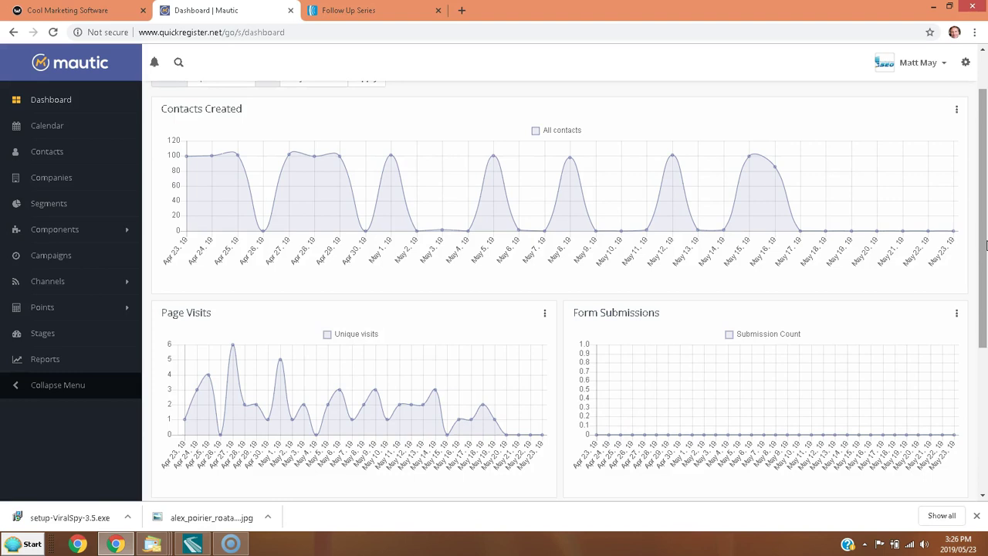
Scroll the dashboard down to Upcoming Emails showing '#3 5 Reasons to Get Your Own Domain Name' for May 20, 2019
click(925, 278)
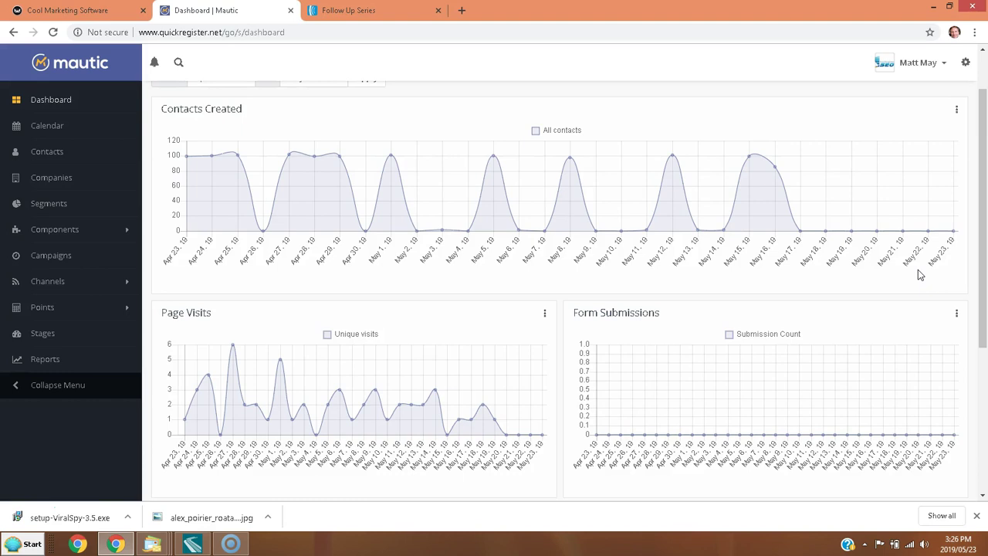
drag(981, 260, 985, 232)
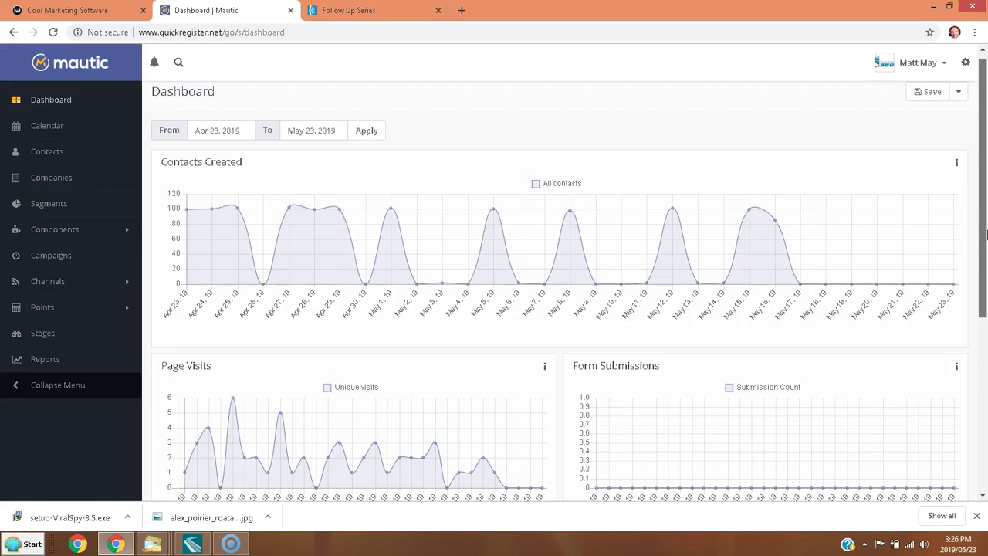
mouse_move(985, 235)
mouse_down()
mouse_move(985, 328)
mouse_move(985, 249)
mouse_up()
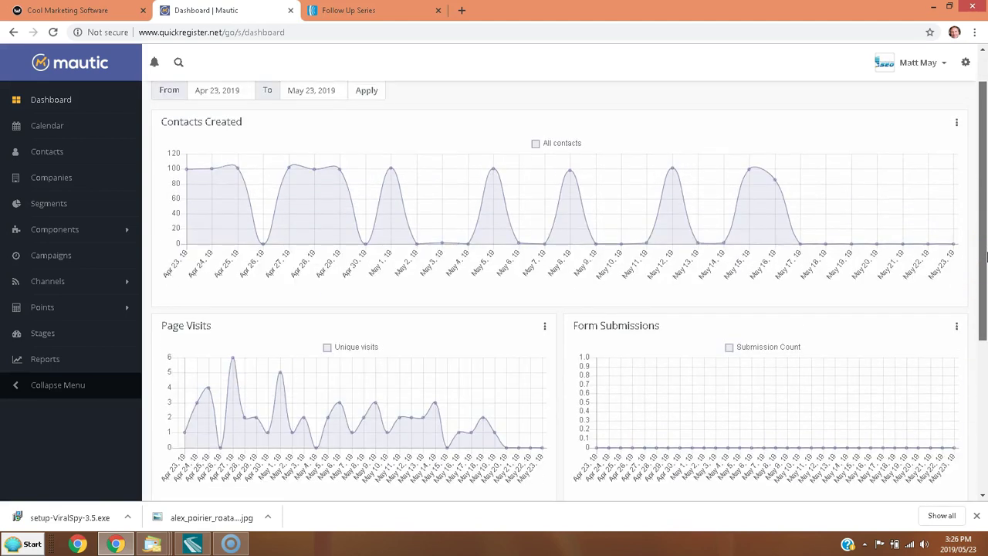
mouse_move(985, 257)
mouse_down()
mouse_move(985, 376)
mouse_move(985, 254)
mouse_up()
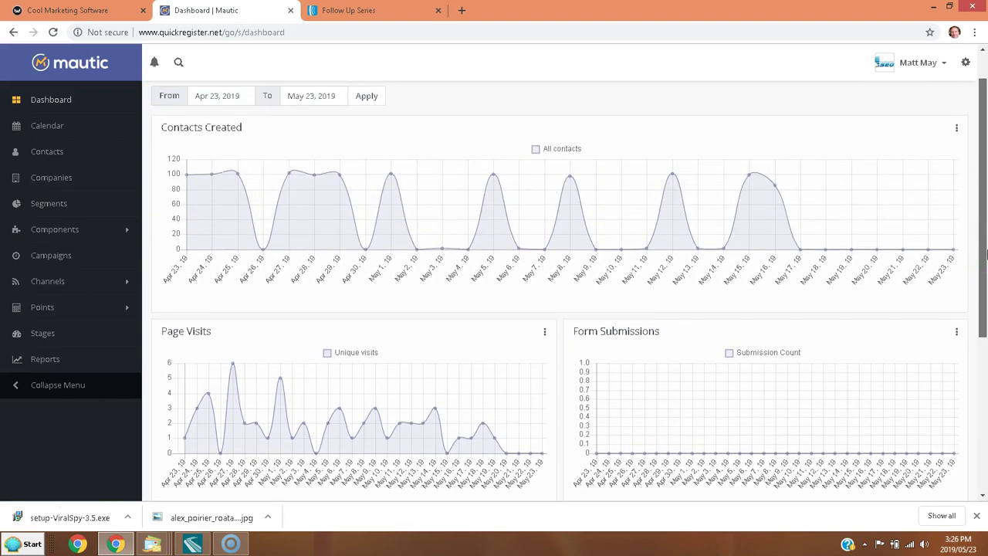
drag(985, 254, 985, 255)
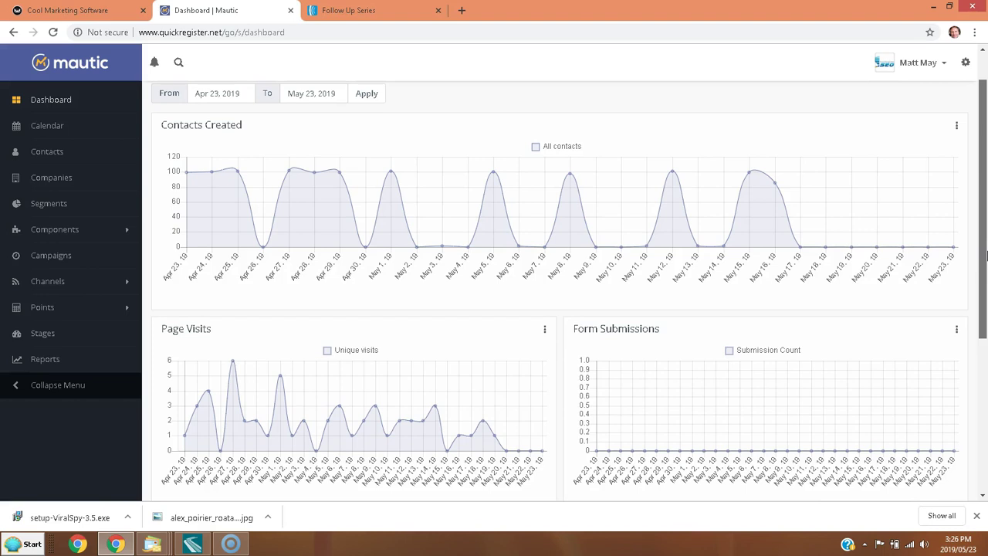
drag(985, 255, 985, 307)
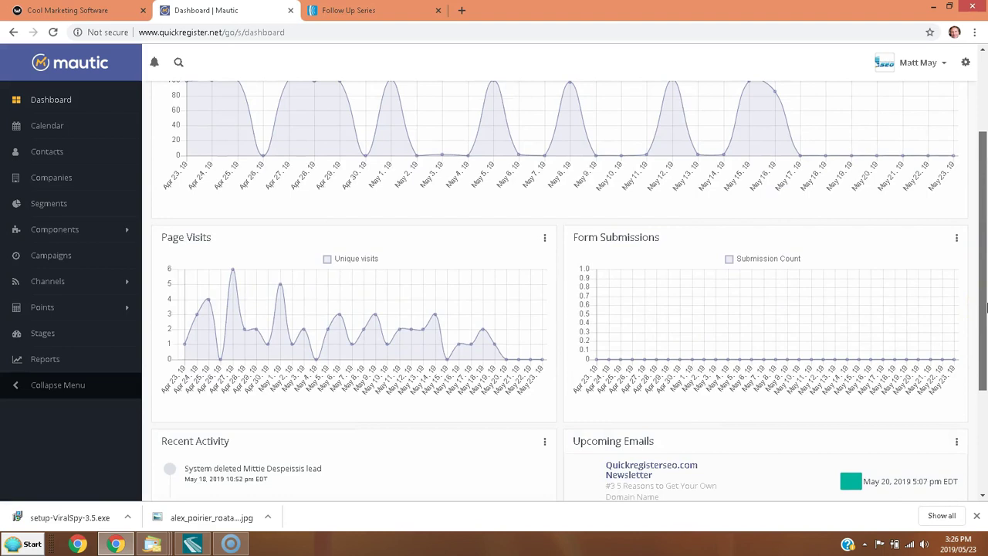
Move down to Mautic's Form Submissions chart, flat at zero for Apr 23 – May 23
click(922, 328)
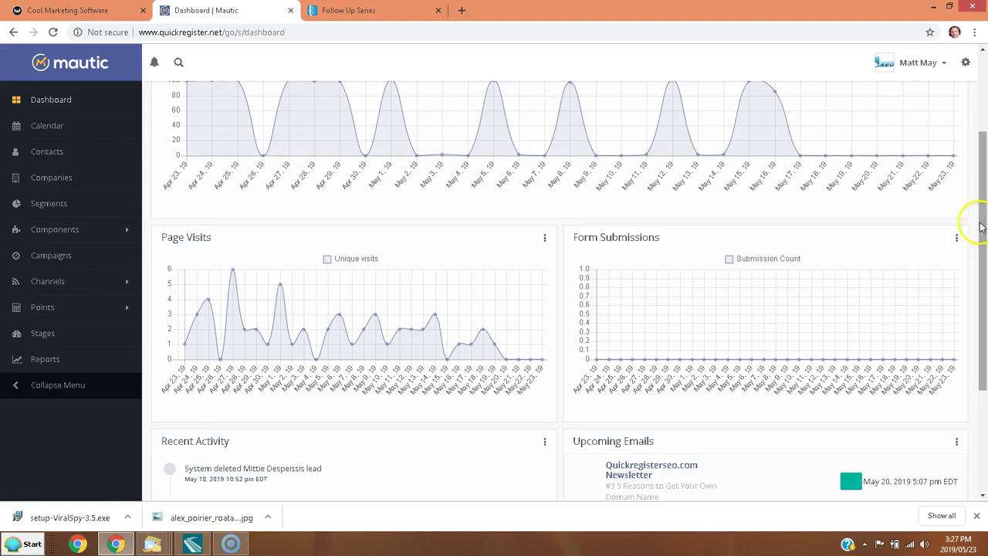
Go back to the Sendy autoresponder emails list and scroll through it
click(85, 14)
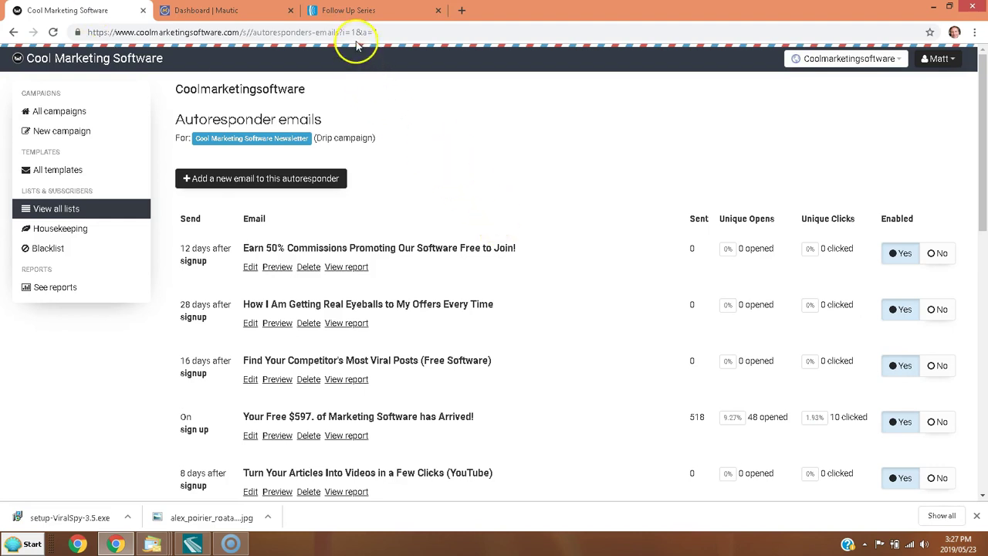
scroll(984, 231, down, 1)
scroll(984, 231, up, 1)
scroll(984, 230, down, 1)
scroll(980, 246, up, 1)
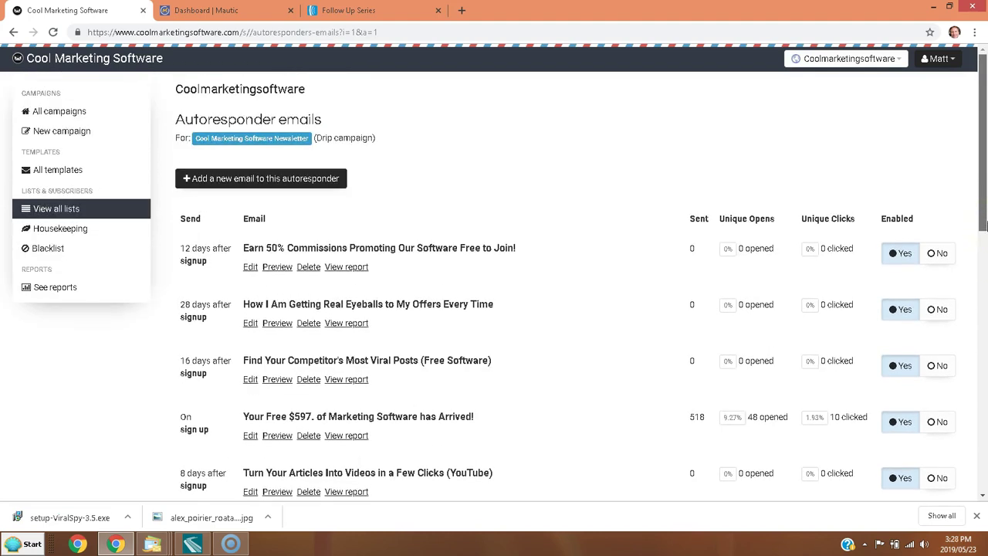
scroll(984, 224, down, 1)
scroll(982, 224, up, 1)
Browse down to Sendy's Get your copy pricing box with the $59 one-time fee
mouse_move(984, 223)
mouse_down()
mouse_move(983, 286)
mouse_move(986, 241)
mouse_up()
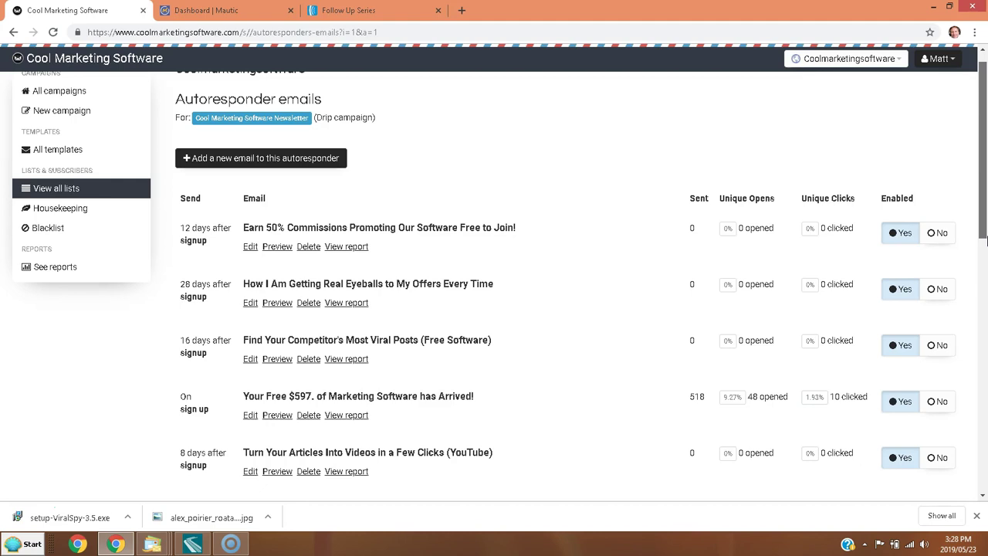
drag(985, 240, 978, 214)
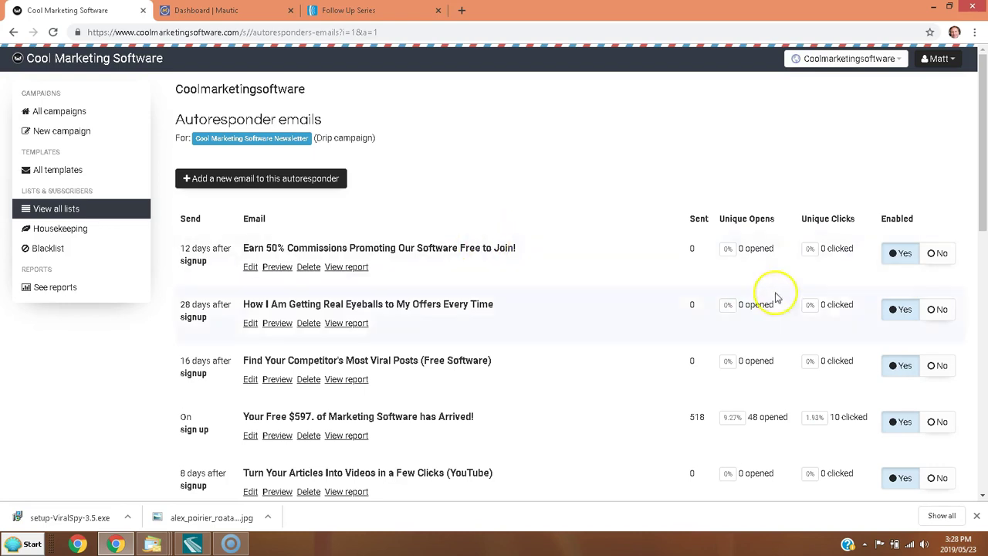
drag(982, 181, 983, 185)
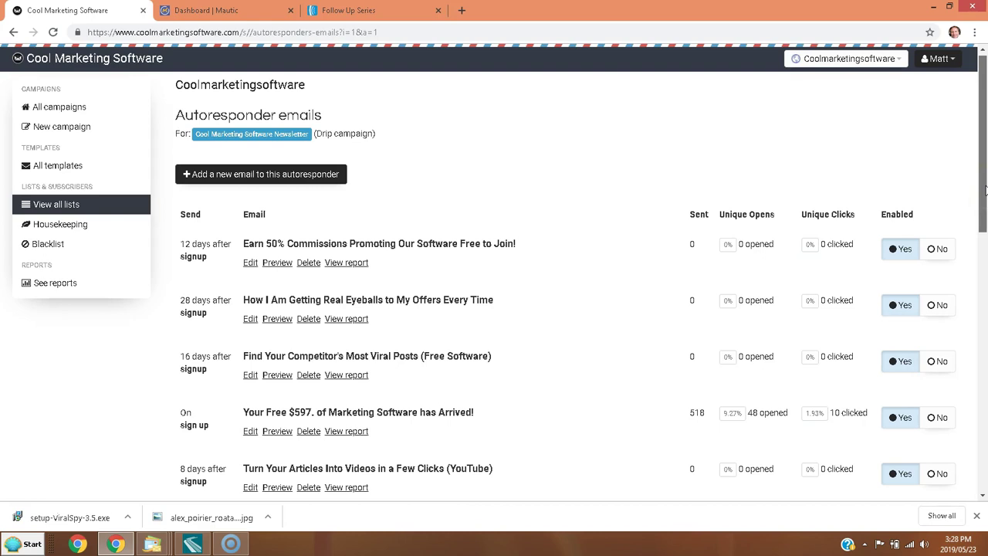
drag(983, 189, 984, 191)
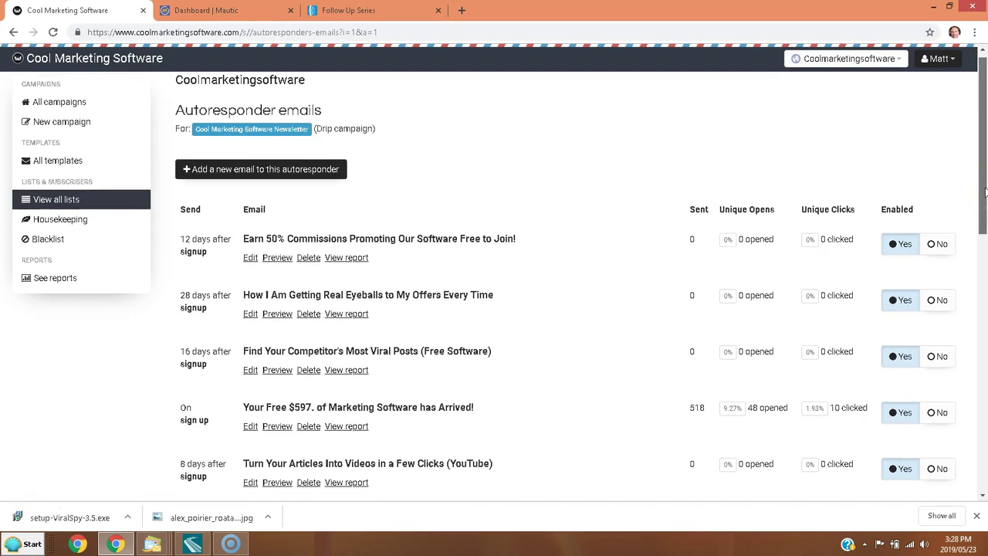
mouse_move(983, 169)
mouse_down()
mouse_move(985, 212)
mouse_move(985, 185)
mouse_up()
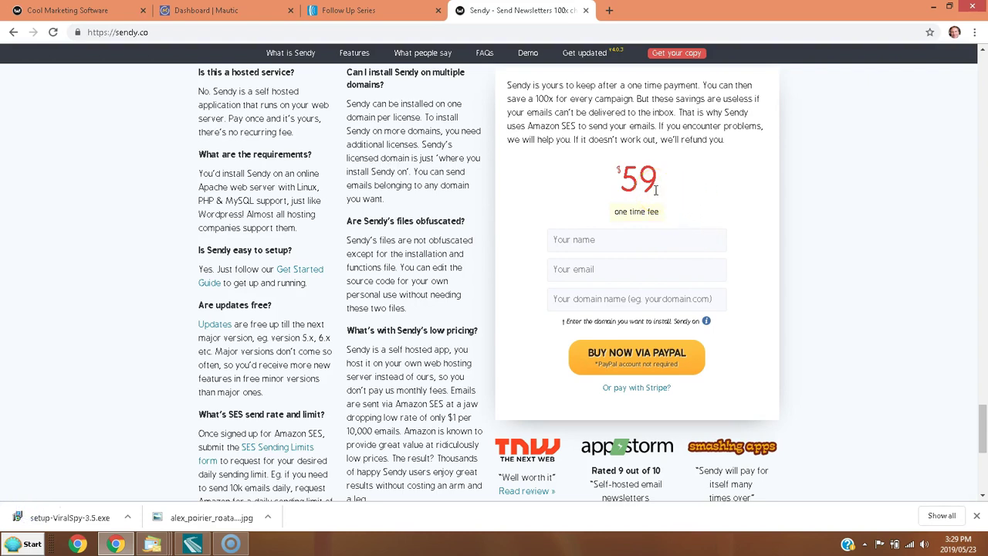
drag(982, 432, 985, 225)
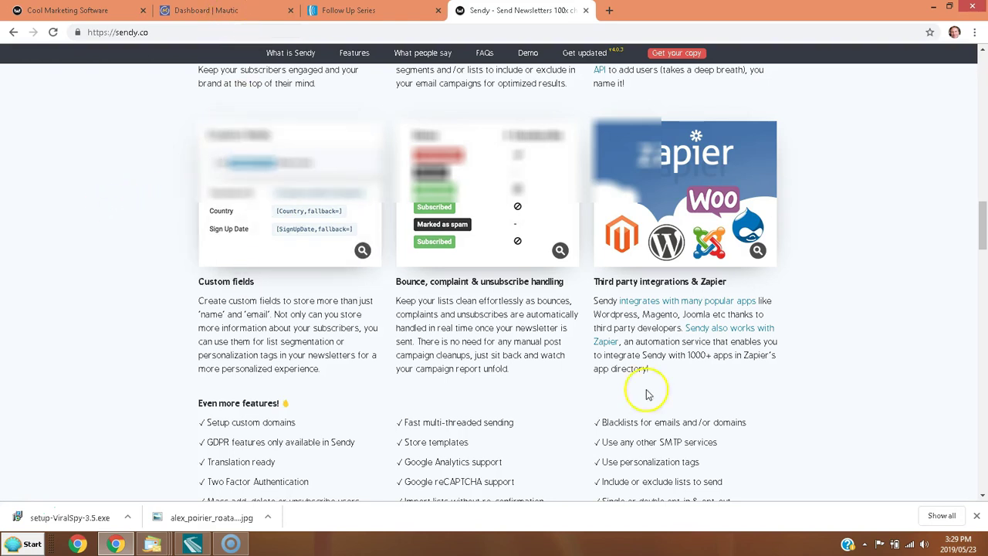
drag(977, 232, 979, 409)
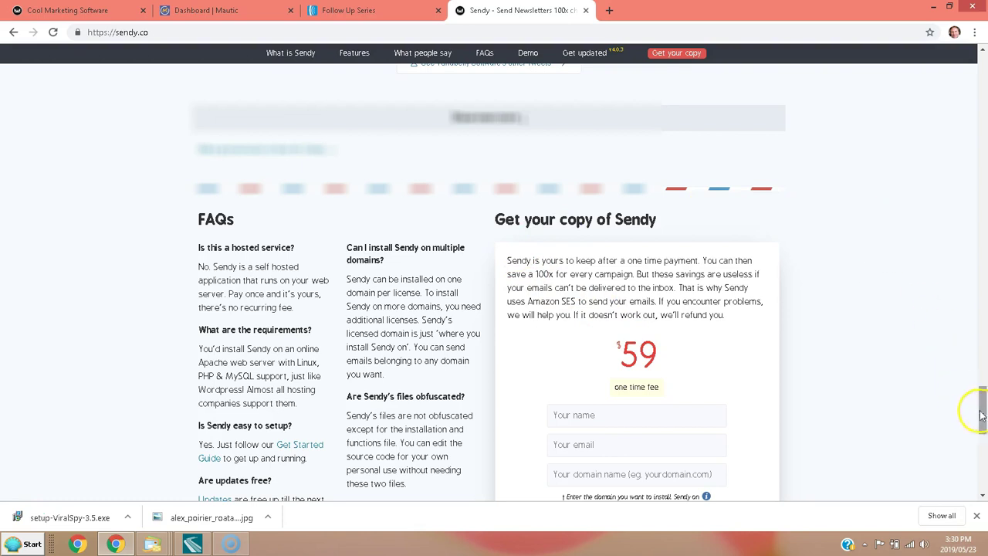
drag(982, 417, 948, 379)
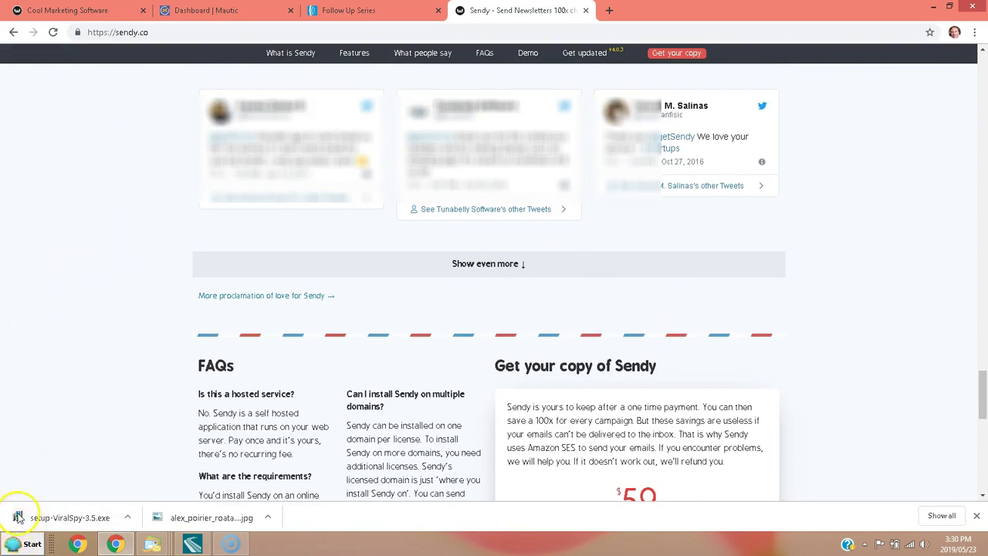
Switch to Windows Live Mail and read GetResponse's deactivation notice about 'unknown user' bounces
key(alt+Tab)
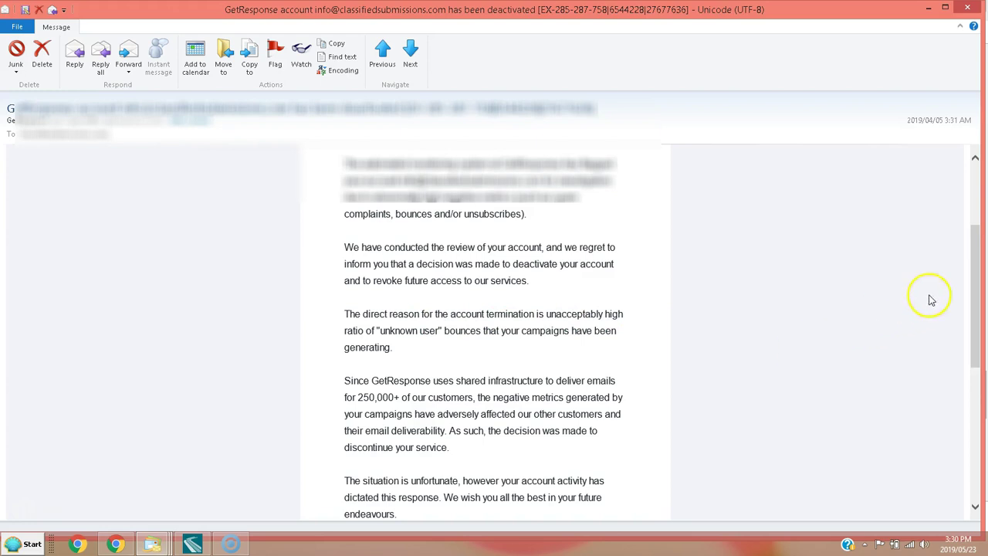
mouse_move(971, 260)
mouse_down()
mouse_move(981, 264)
mouse_move(983, 288)
mouse_move(983, 256)
mouse_up()
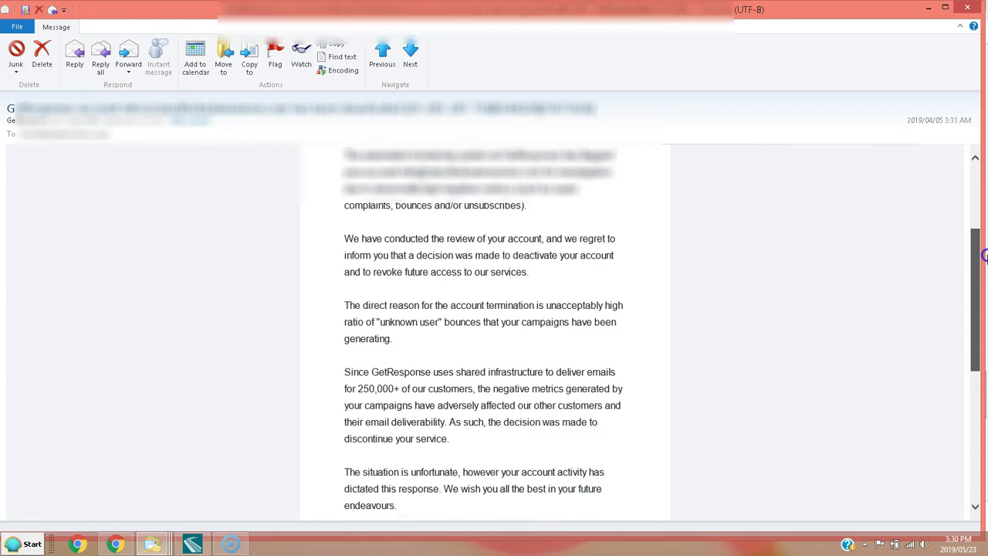
mouse_move(983, 256)
mouse_down()
mouse_move(983, 307)
mouse_move(983, 253)
mouse_move(983, 292)
mouse_move(983, 264)
mouse_up()
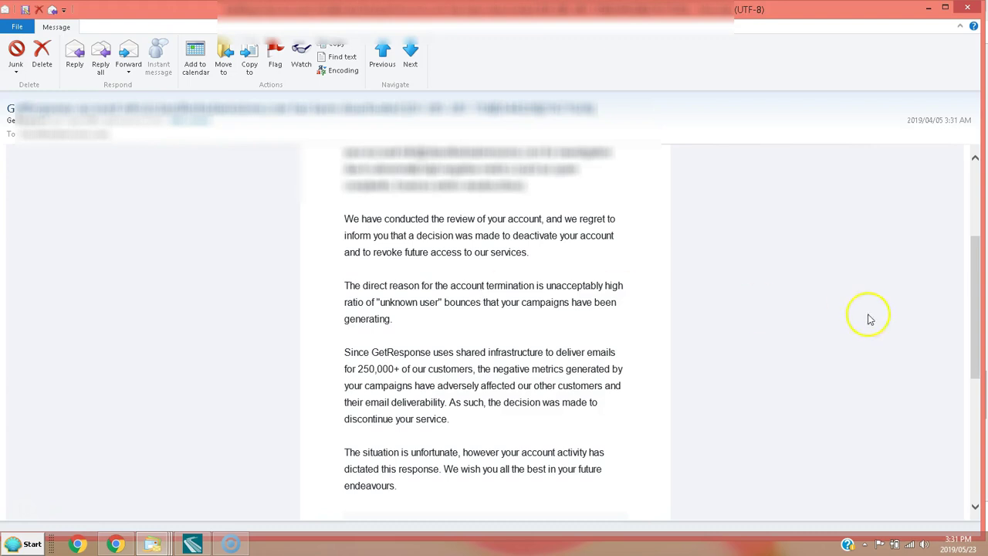
mouse_move(981, 297)
mouse_down()
mouse_move(982, 274)
mouse_move(983, 291)
mouse_up()
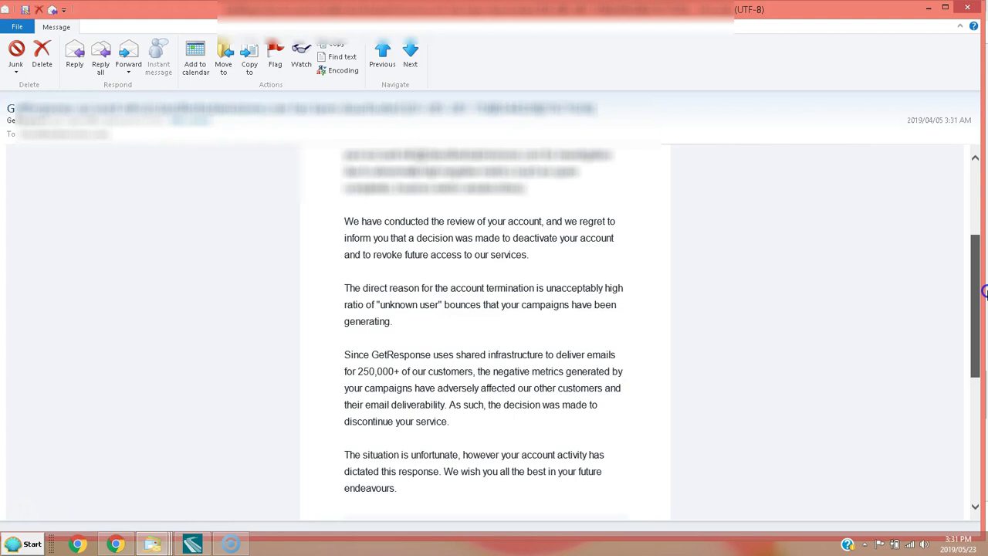
mouse_move(983, 291)
mouse_down()
mouse_move(983, 269)
mouse_move(983, 293)
mouse_up()
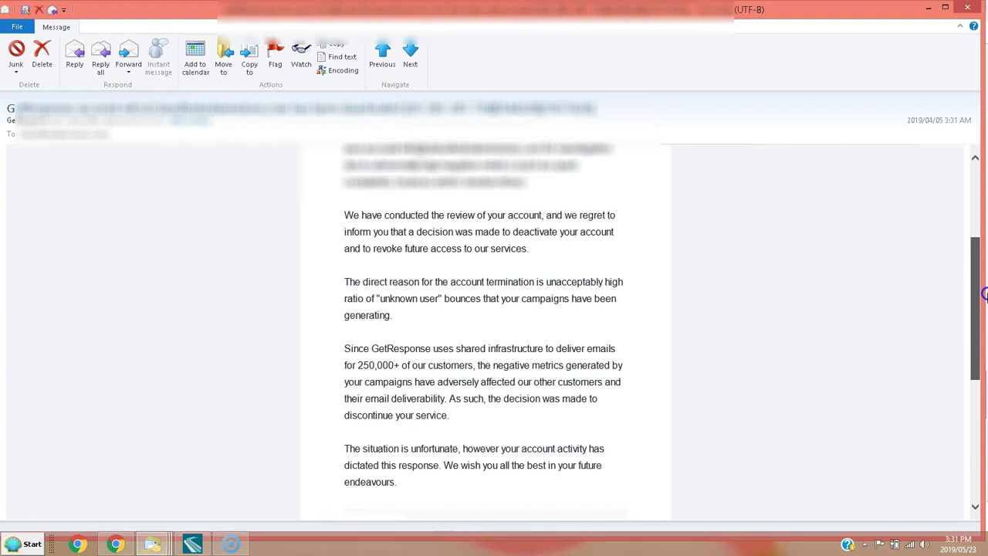
drag(983, 293, 983, 294)
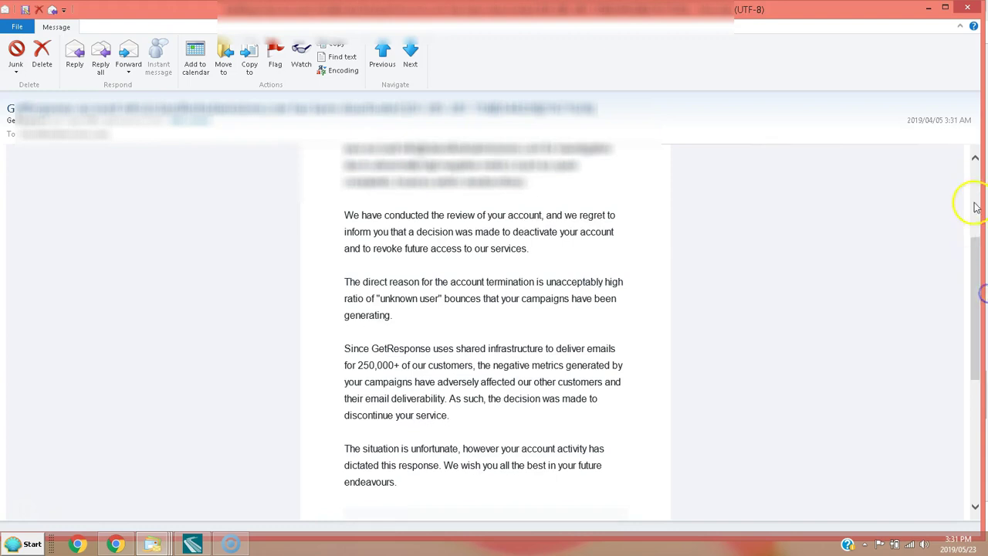
Close the Windows Live Mail deactivation message window
click(968, 10)
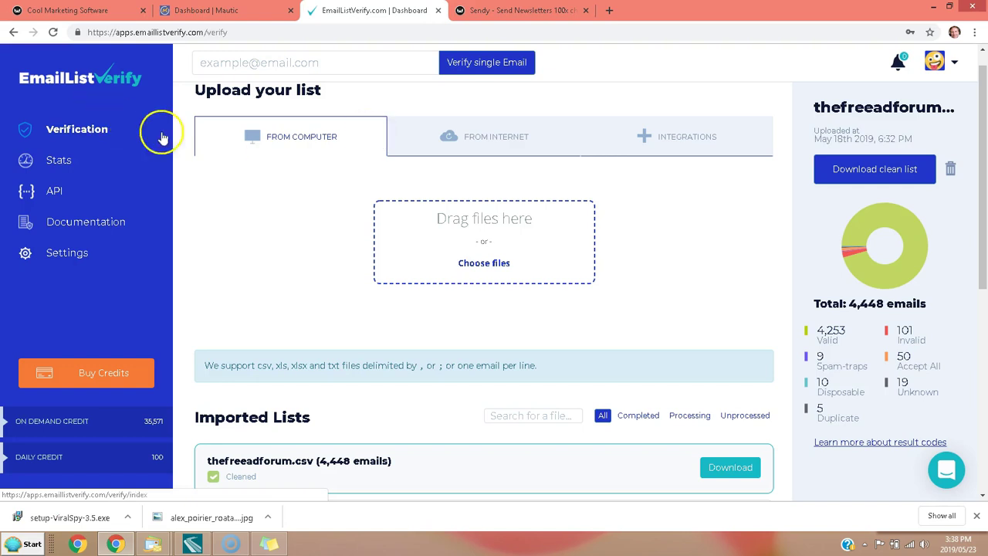
drag(984, 182, 984, 183)
scroll(984, 183, up, 1)
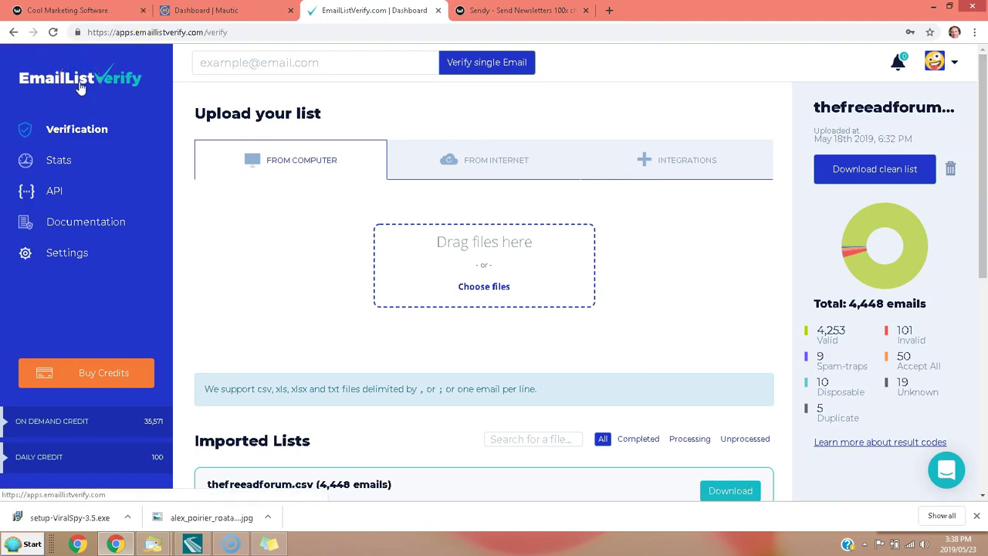
drag(984, 158, 985, 204)
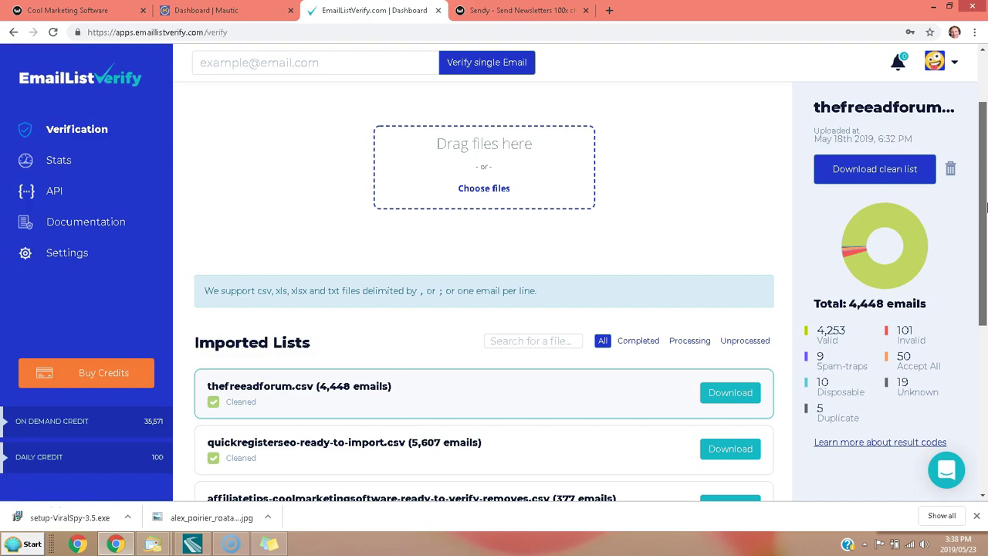
scroll(984, 213, down, 2)
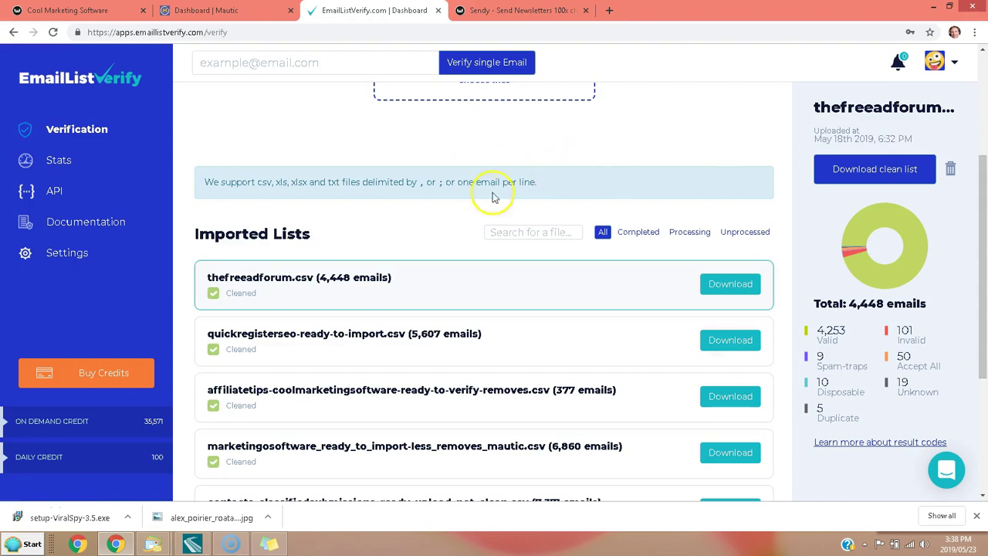
scroll(984, 259, up, 1)
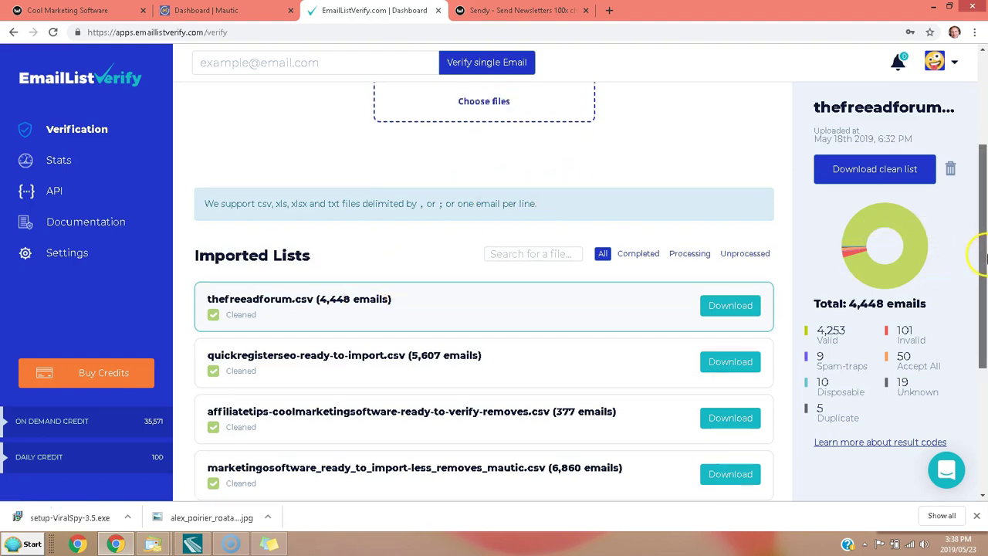
drag(983, 258, 984, 255)
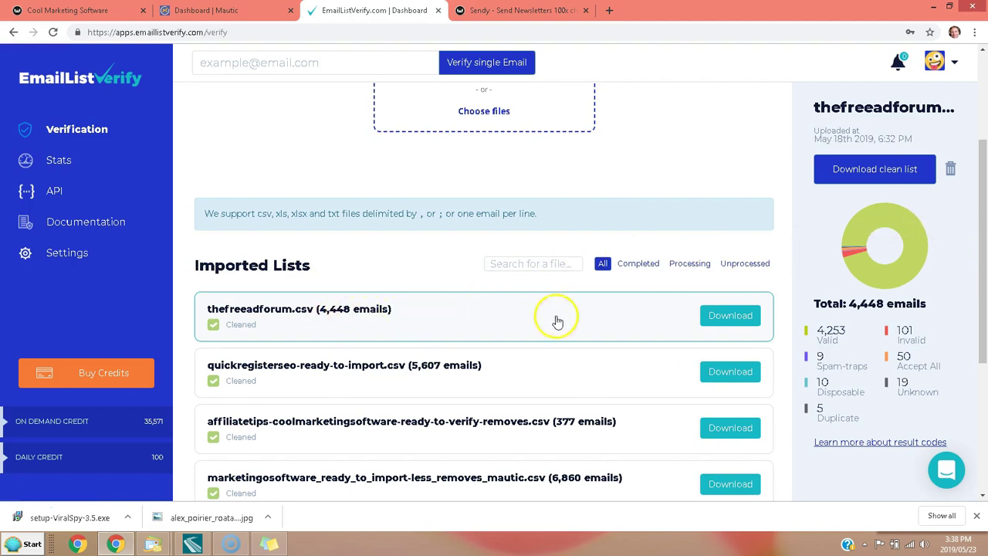
drag(979, 286, 979, 302)
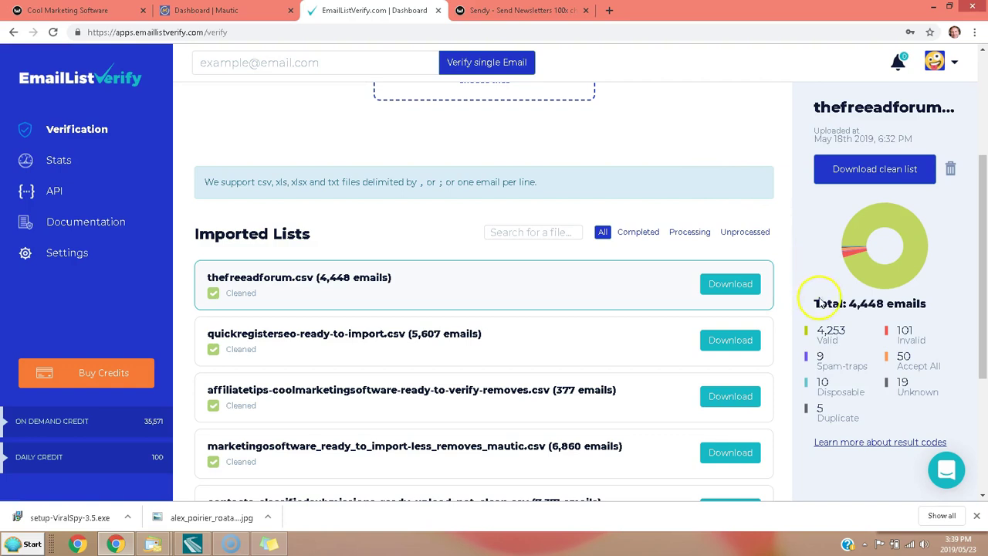
drag(978, 266, 984, 297)
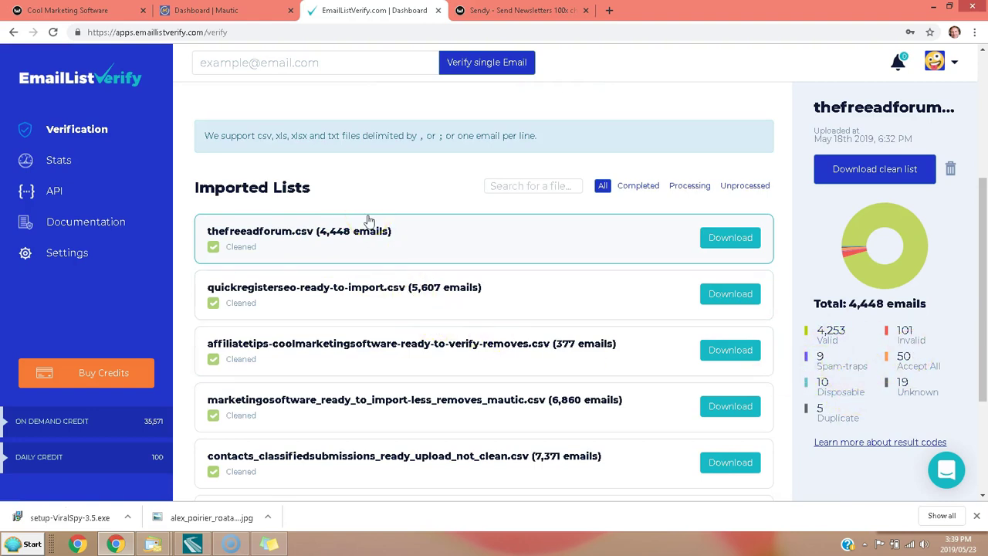
drag(981, 286, 974, 236)
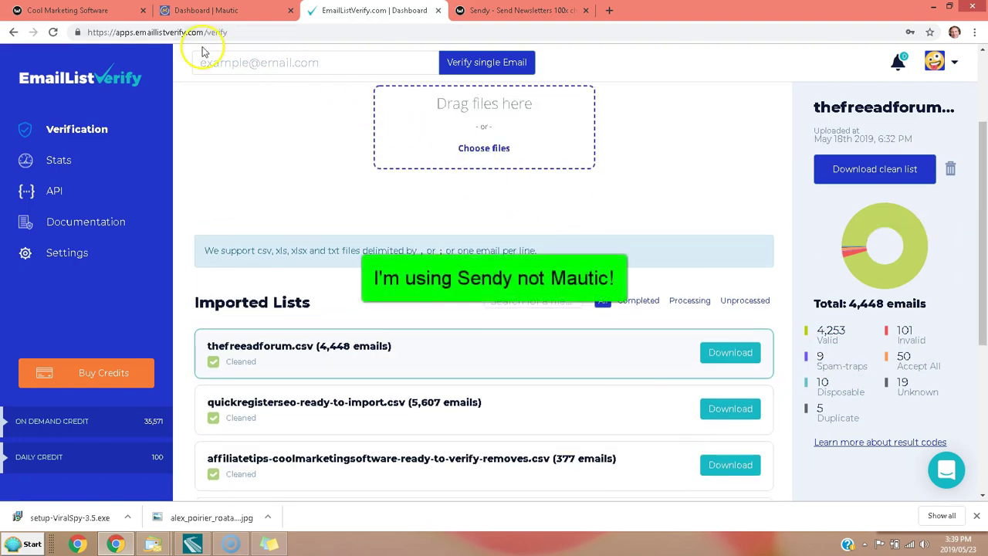
Switch to Sendy's autoresponder list showing the on-signup email's 518 sent, 48 opens, 10 clicks
key(ctrl+1)
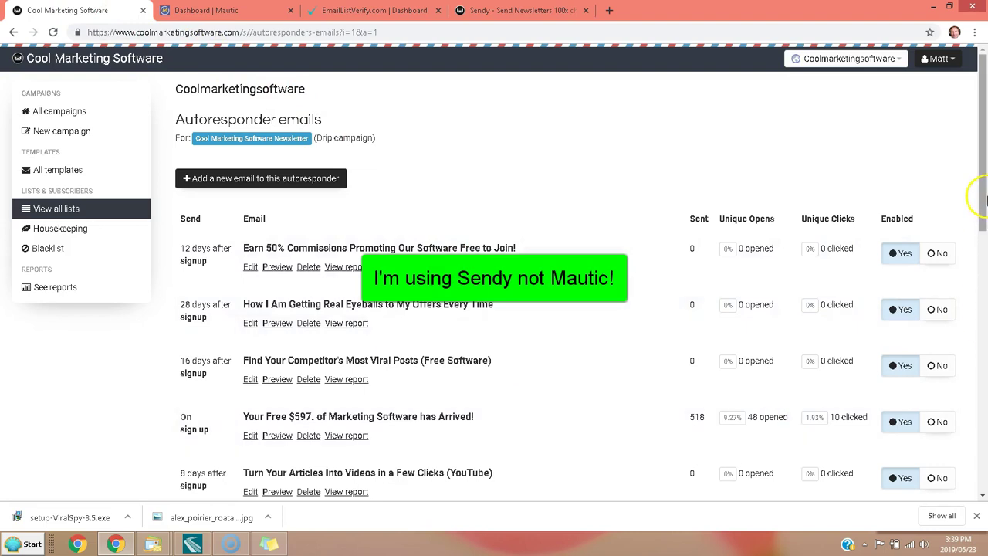
mouse_move(985, 200)
mouse_down()
mouse_move(980, 280)
mouse_move(984, 198)
mouse_up()
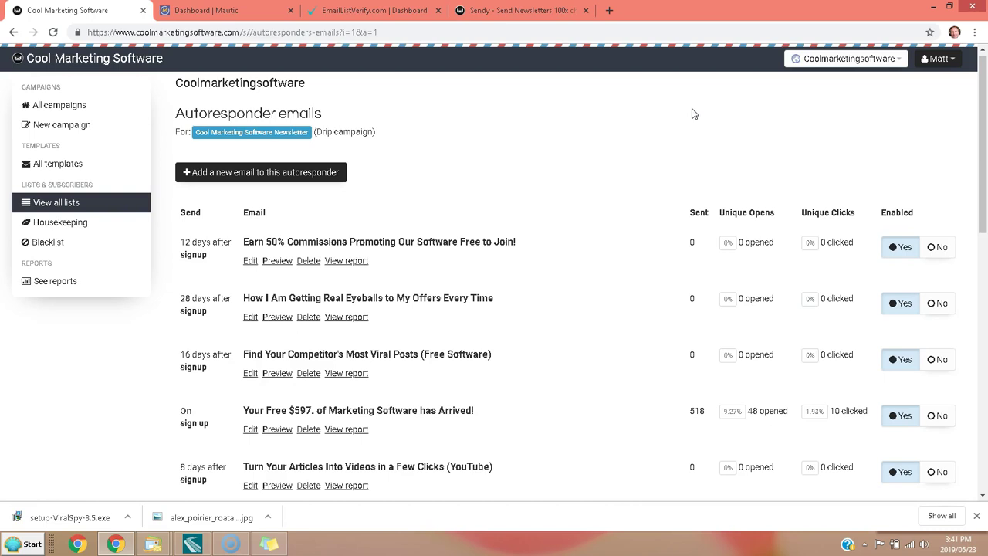
Scroll the Sendy autoresponder list, then switch to the Mautic dashboard tab
scroll(983, 162, up, 1)
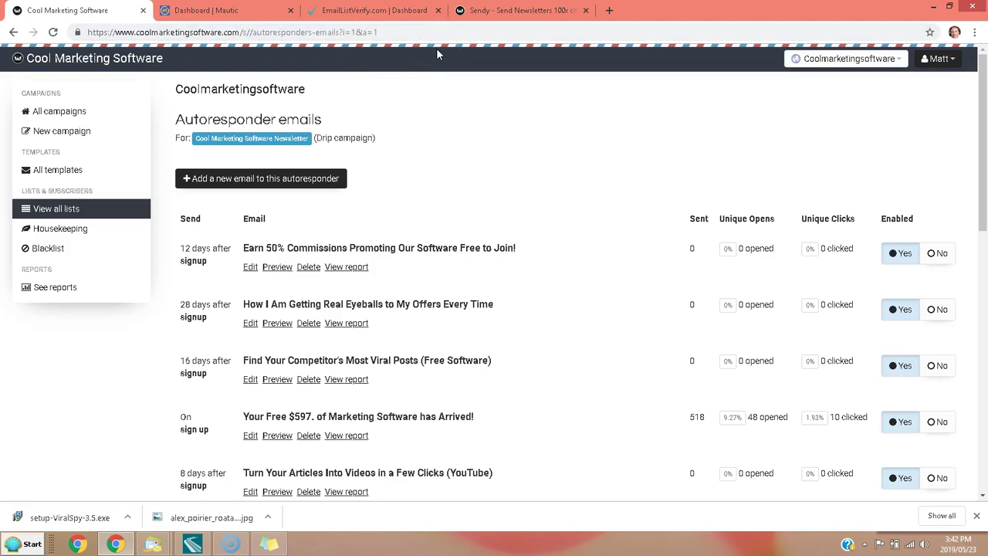
mouse_move(982, 183)
mouse_down()
mouse_move(984, 223)
mouse_move(985, 191)
mouse_up()
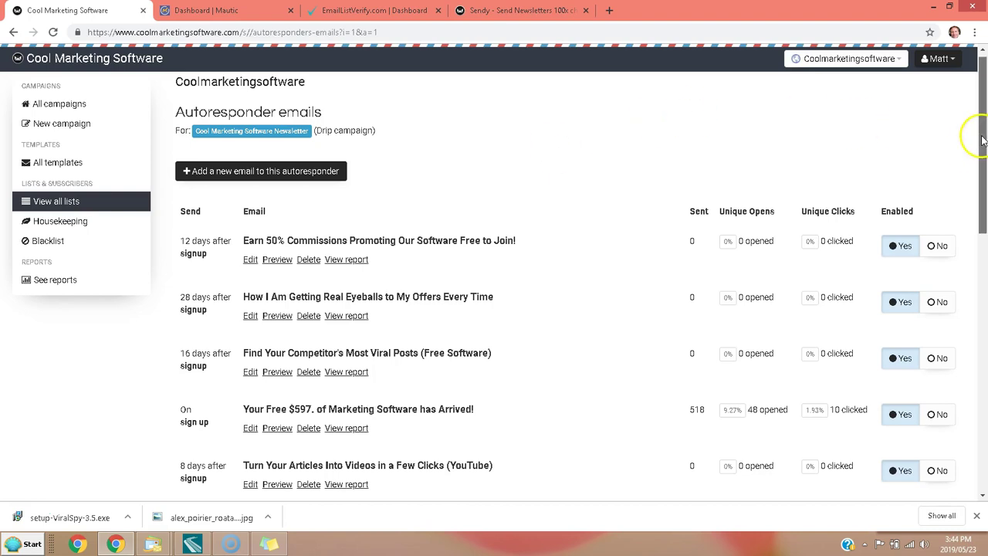
click(257, 10)
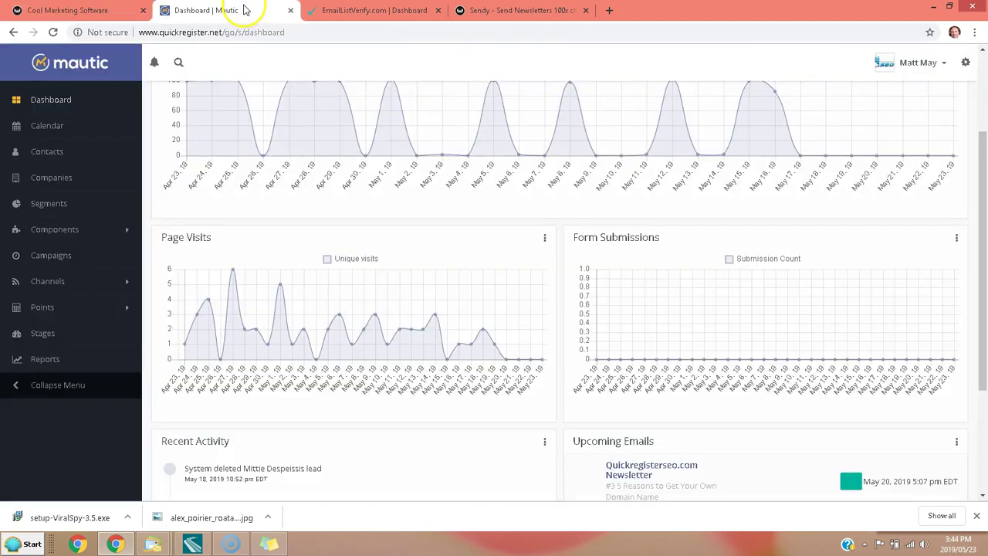
click(53, 12)
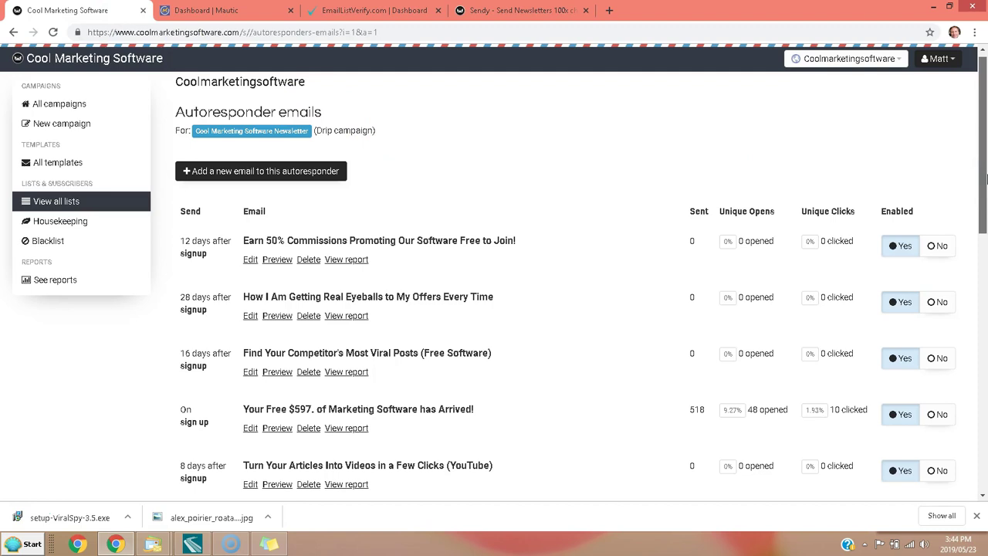
drag(985, 179, 984, 160)
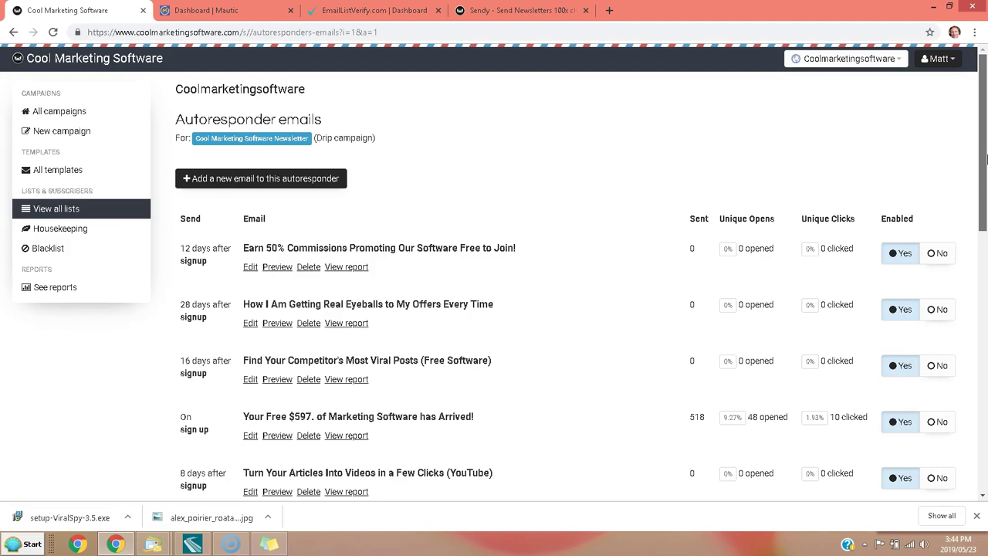
mouse_move(986, 158)
mouse_down()
mouse_move(983, 193)
mouse_move(983, 165)
mouse_up()
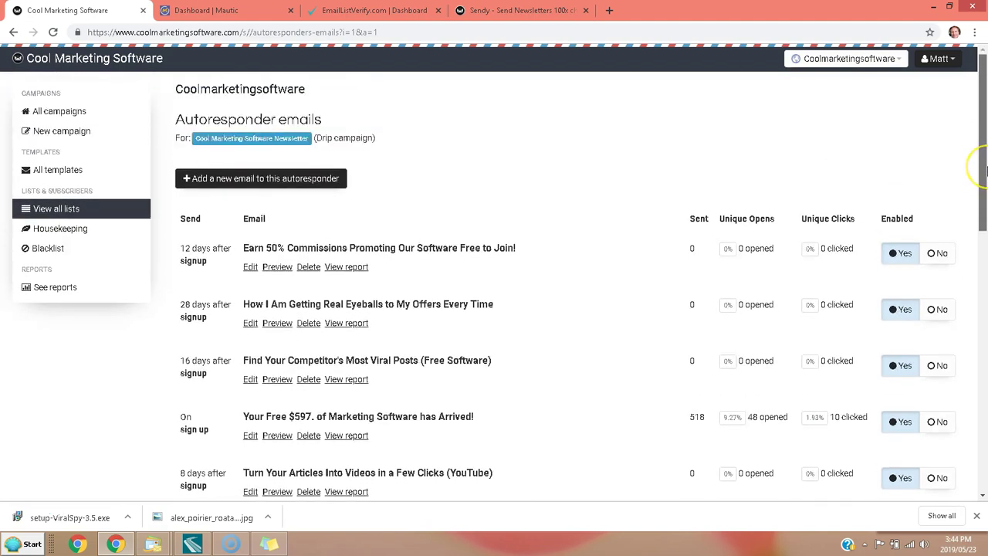